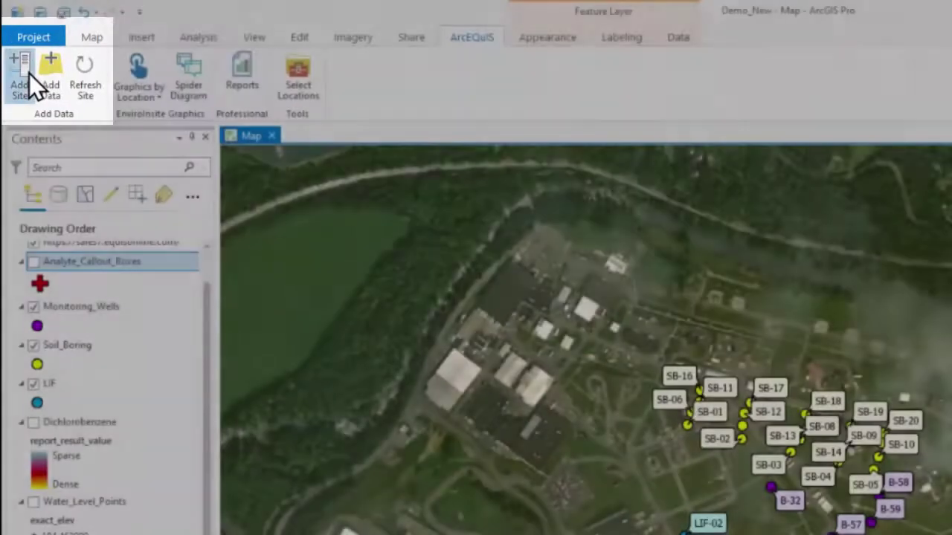
left_click(29, 73)
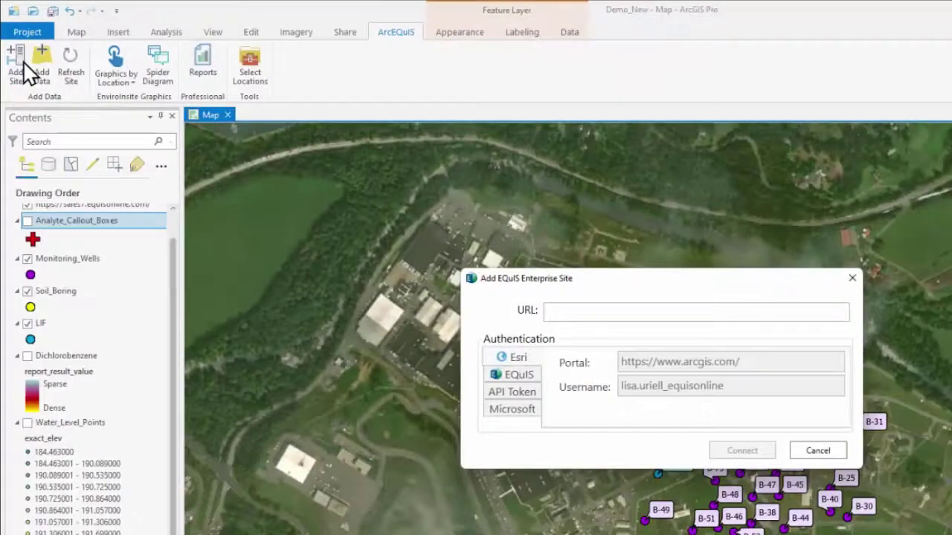
type("https://example.equisonline.com")
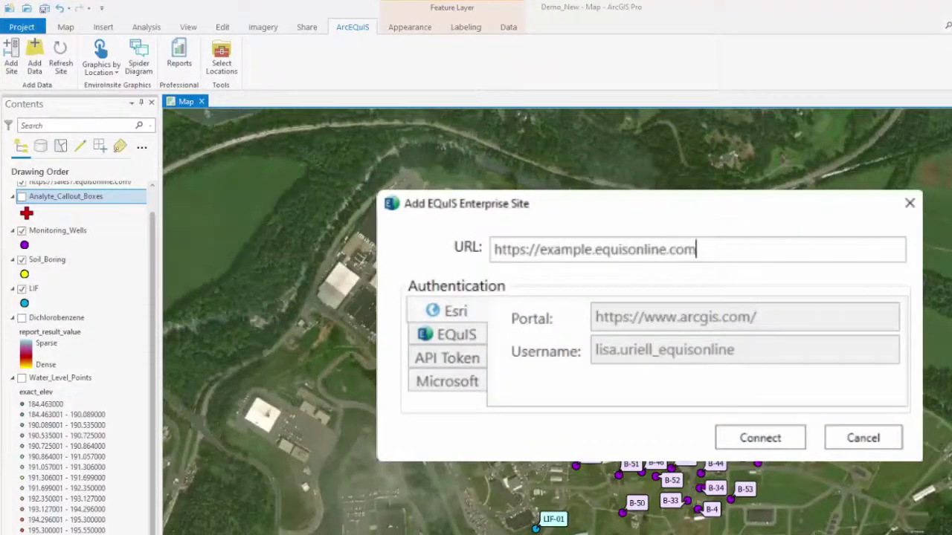
left_click(450, 336)
left_click(614, 319)
type("J")
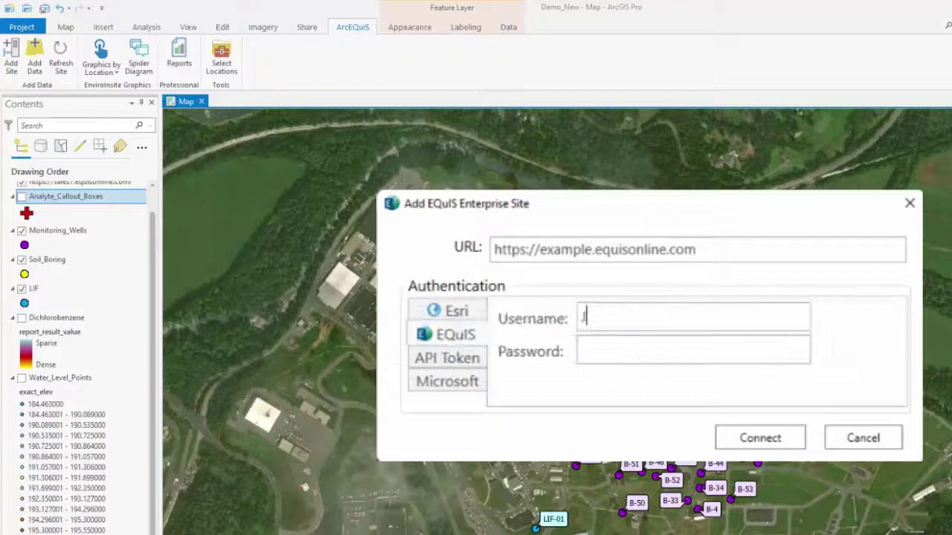
type(".D")
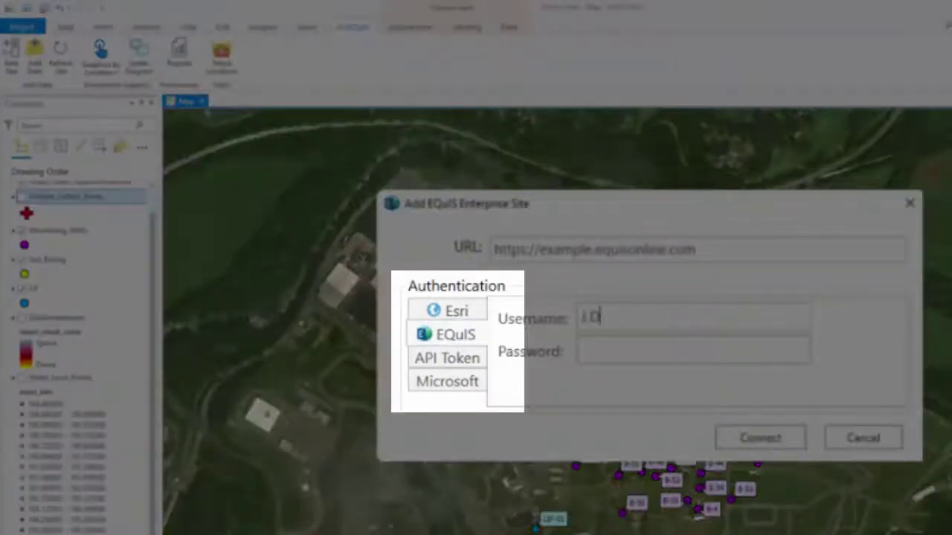
type("oe")
left_click(607, 351)
type("******")
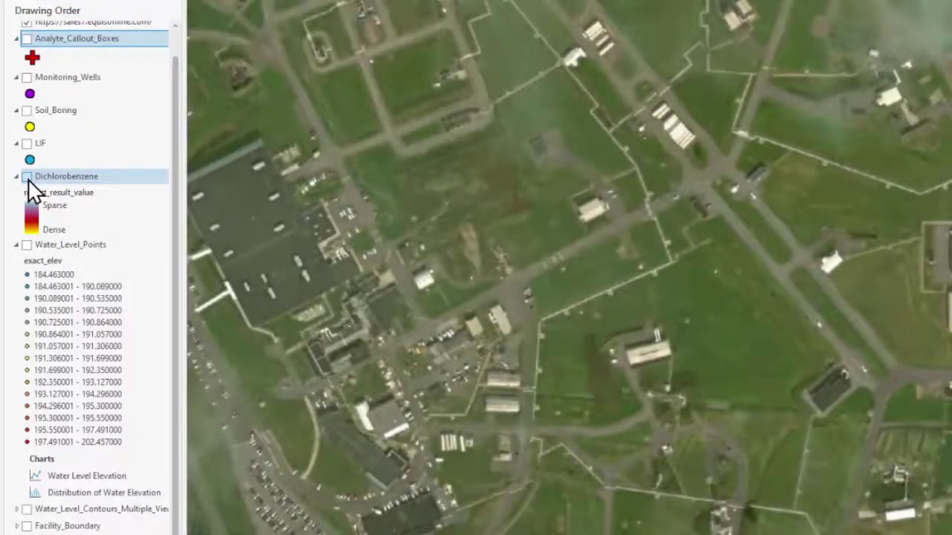
Preview and hide the Dichlorobenzene heatmap, then show Water_Level_Points and Water_Level_Contours_Multiple_Views.
left_click(28, 178)
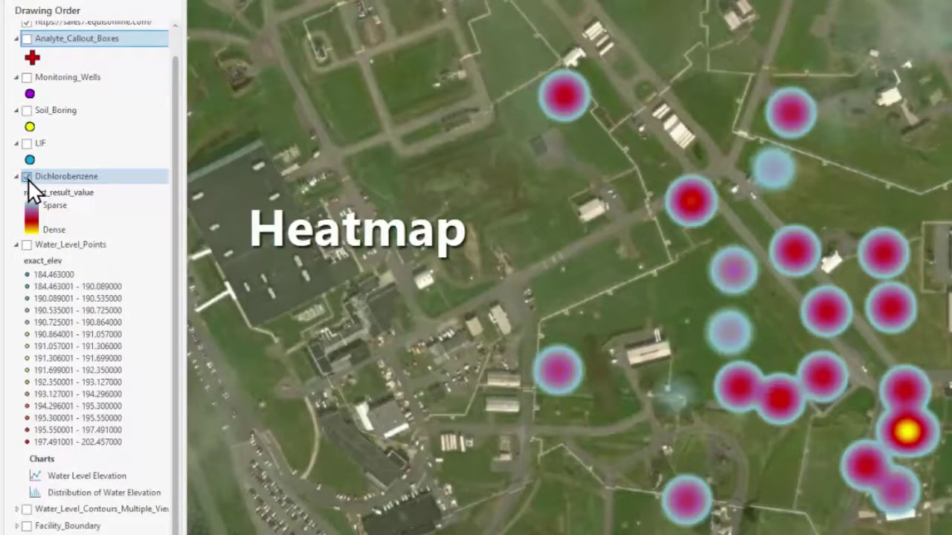
left_click(28, 178)
left_click(30, 247)
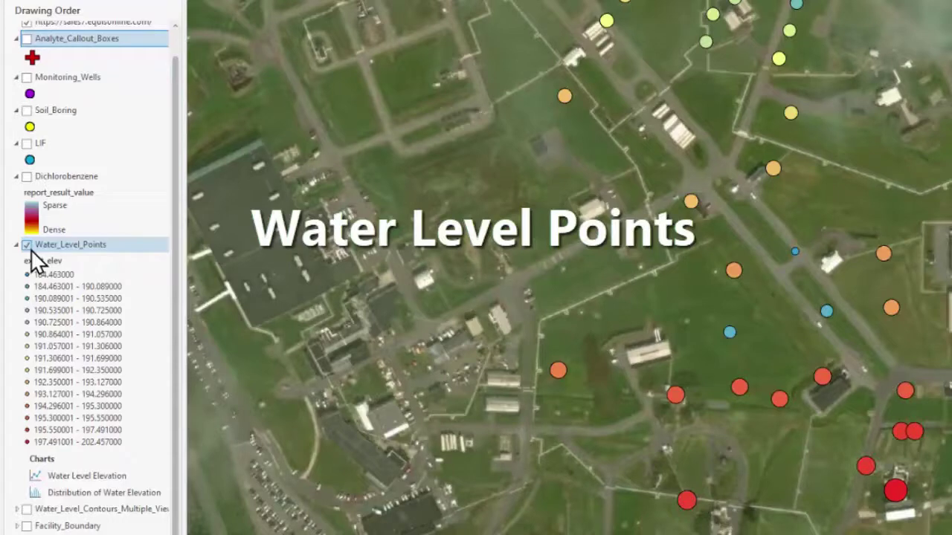
left_click(26, 510)
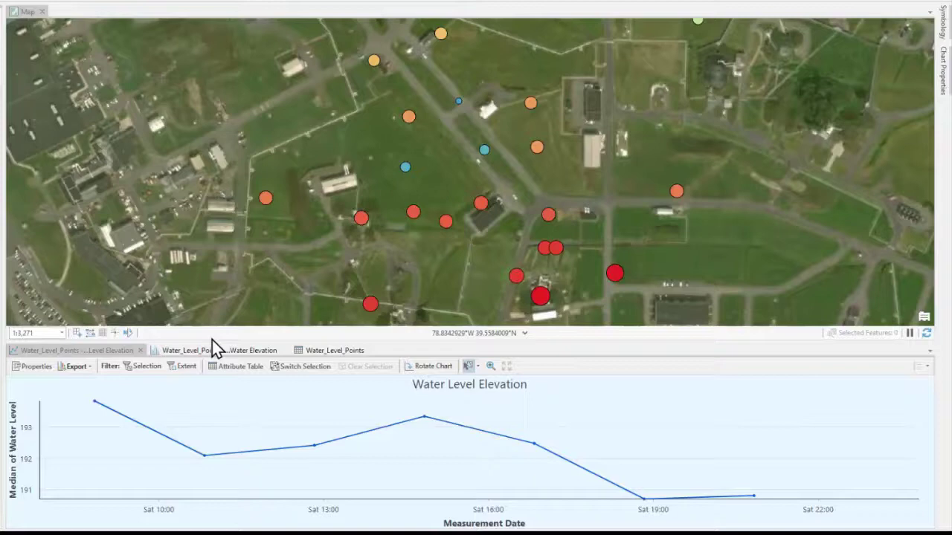
Box-select points B-33, B-34, B-4 and B-42 and review them in the table and Water Elevation charts.
left_click(210, 350)
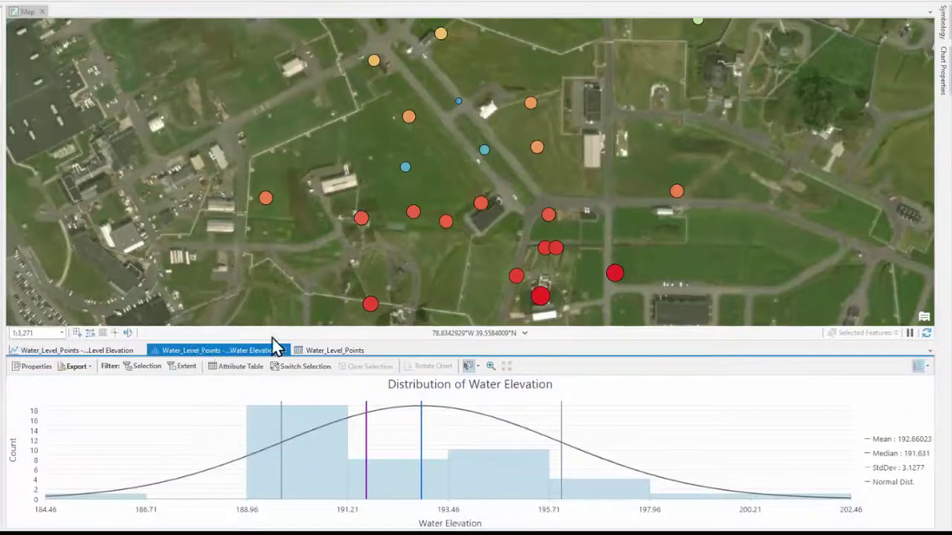
left_click(321, 351)
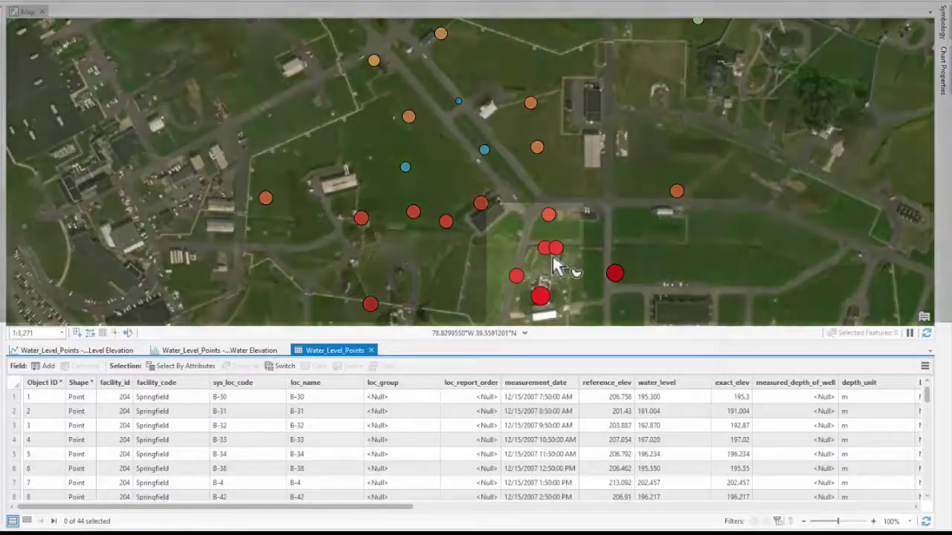
left_click(534, 229)
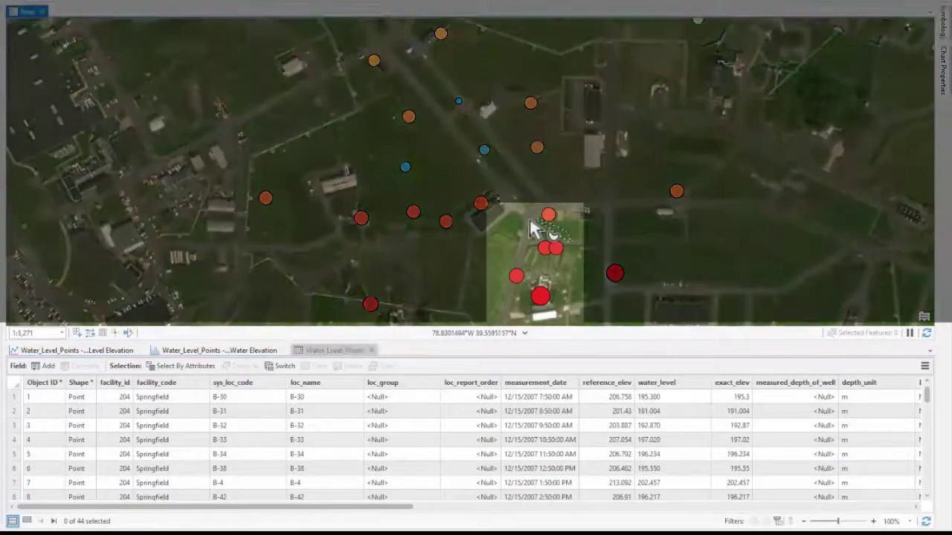
left_click_drag(534, 229, 523, 319)
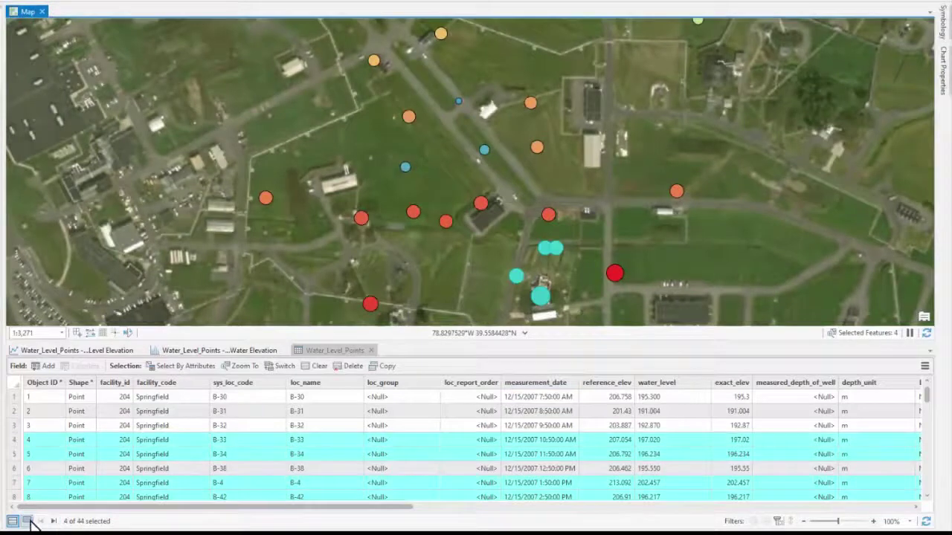
left_click(26, 521)
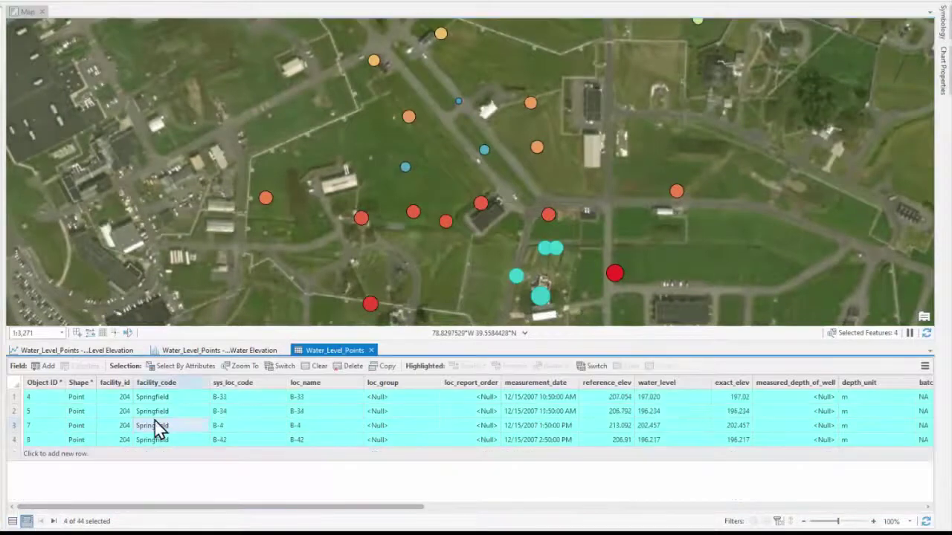
left_click(186, 352)
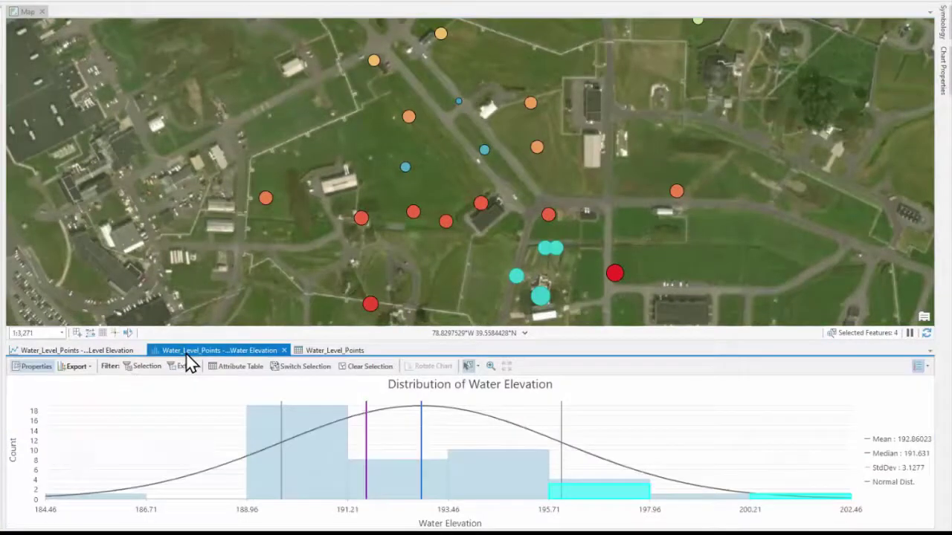
left_click(113, 350)
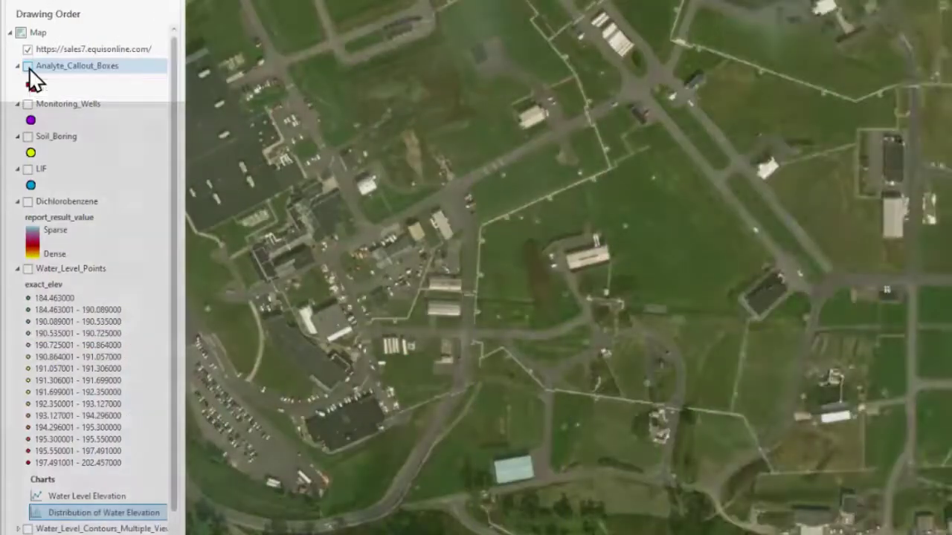
Turn on the Analyte_Callout_Boxes layer in Contents.
left_click(28, 66)
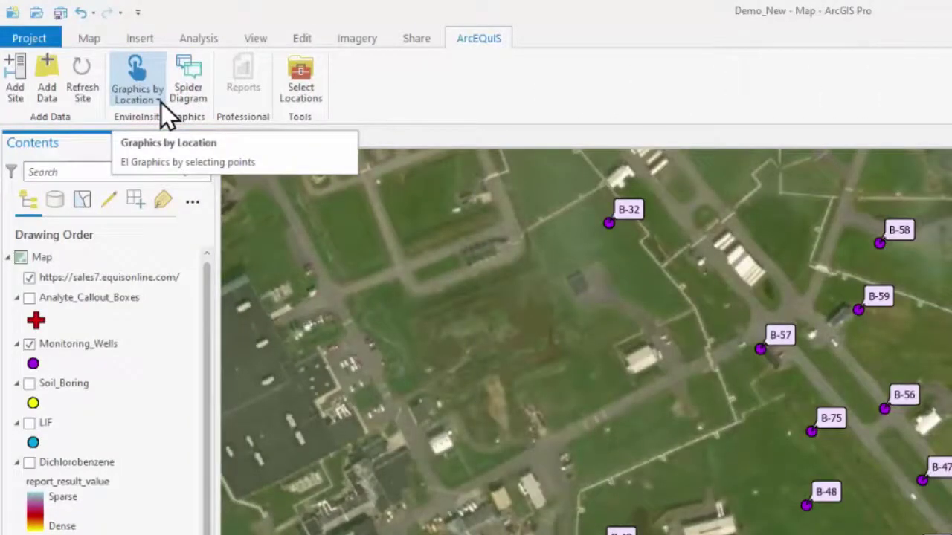
Through Graphics by Location, create a B-10 boring log, a B-48 Stiff diagram and a B-48–B-50 Piper diagram.
left_click(160, 102)
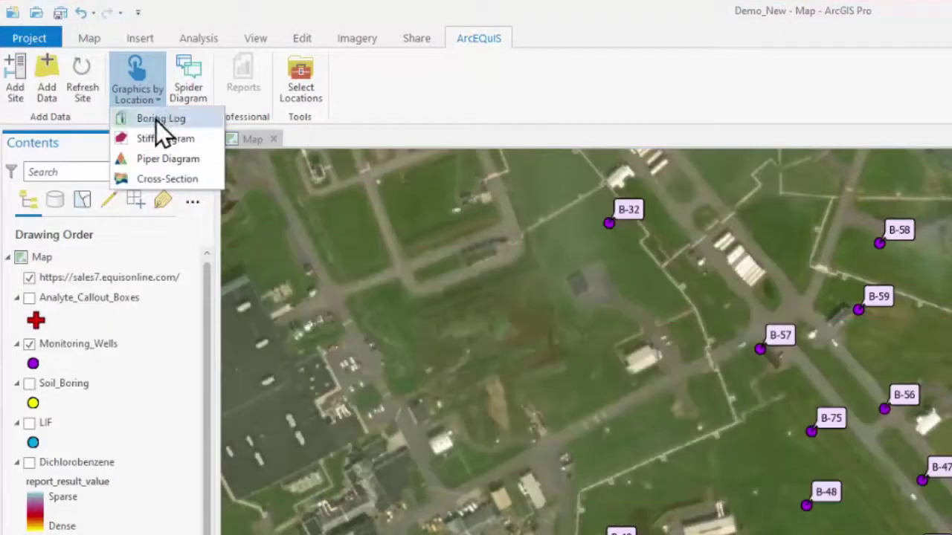
left_click(157, 120)
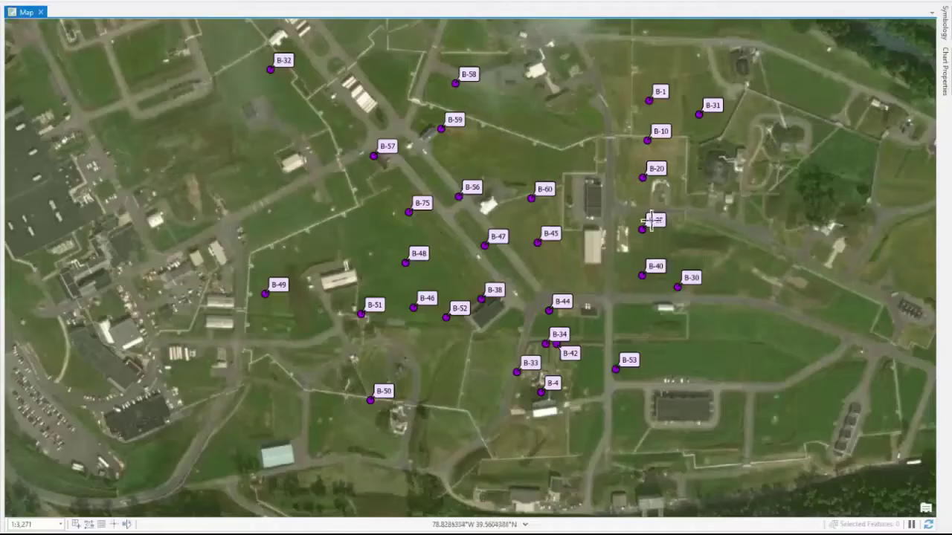
left_click(645, 144)
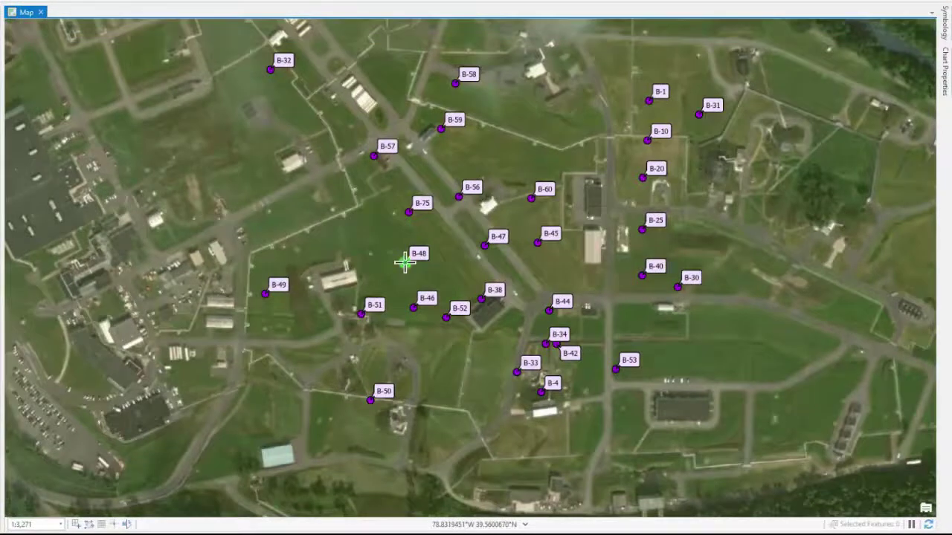
left_click(404, 262)
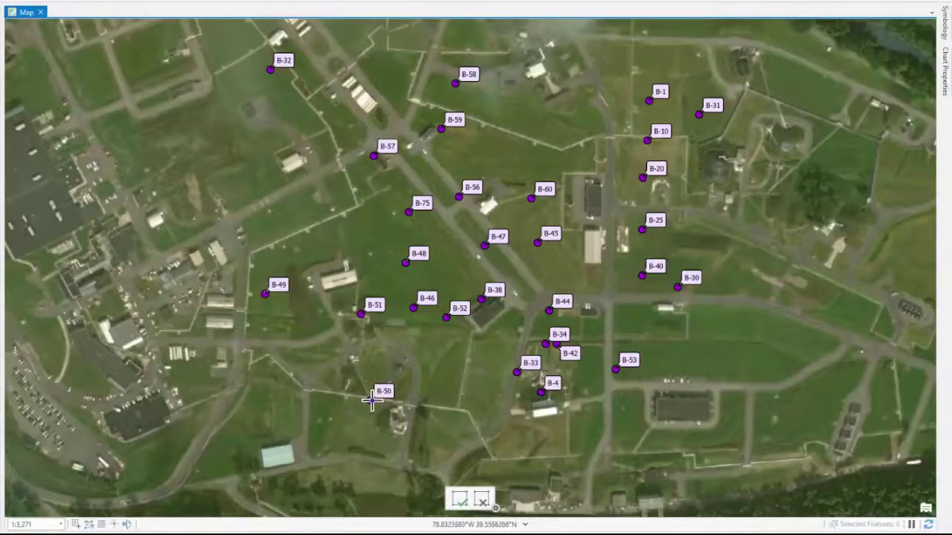
left_click(461, 500)
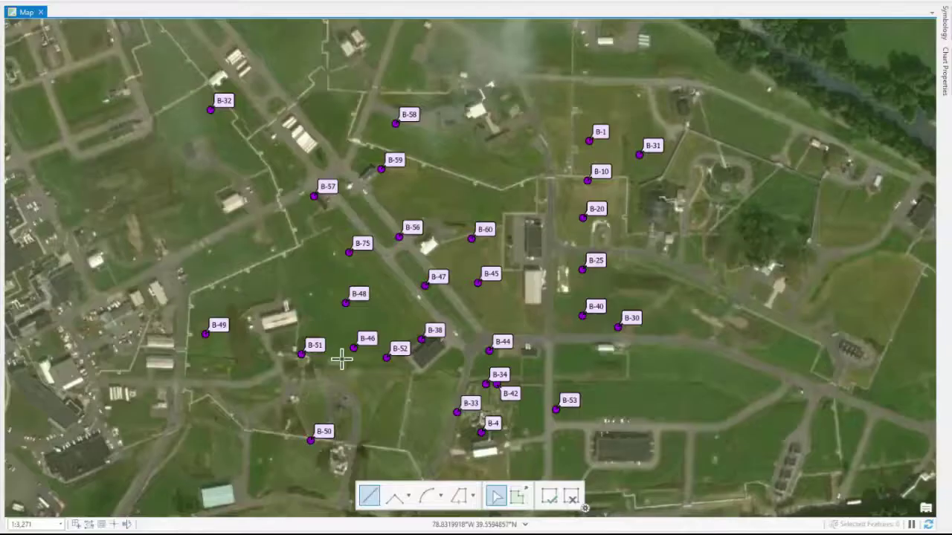
Draw the cross-section line from B-46 through B-40 and a bend point, ending at B-20.
left_click(354, 349)
left_click(585, 317)
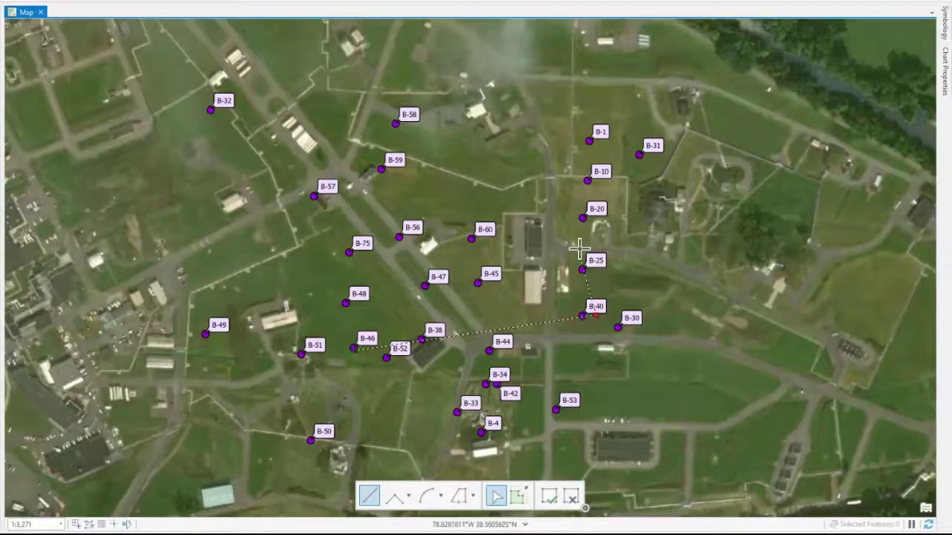
left_click(579, 248)
double_click(583, 216)
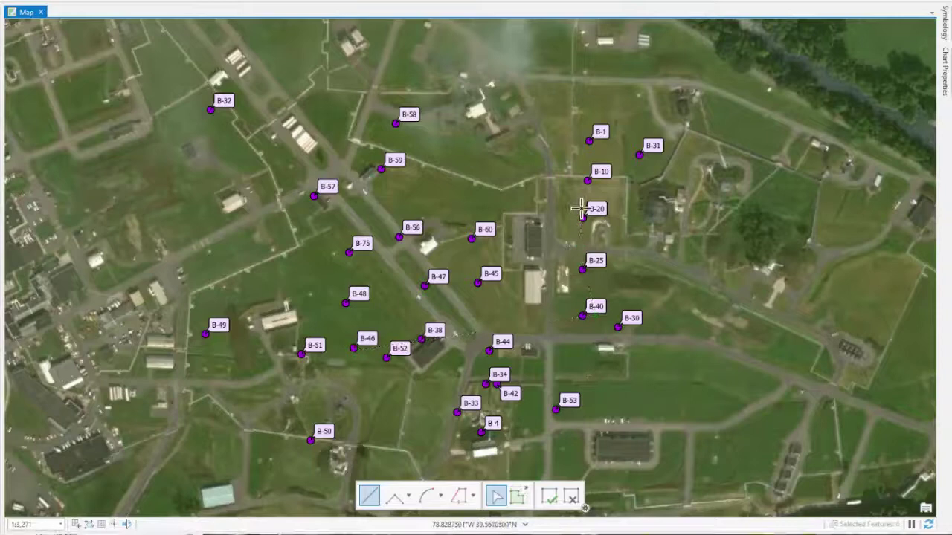